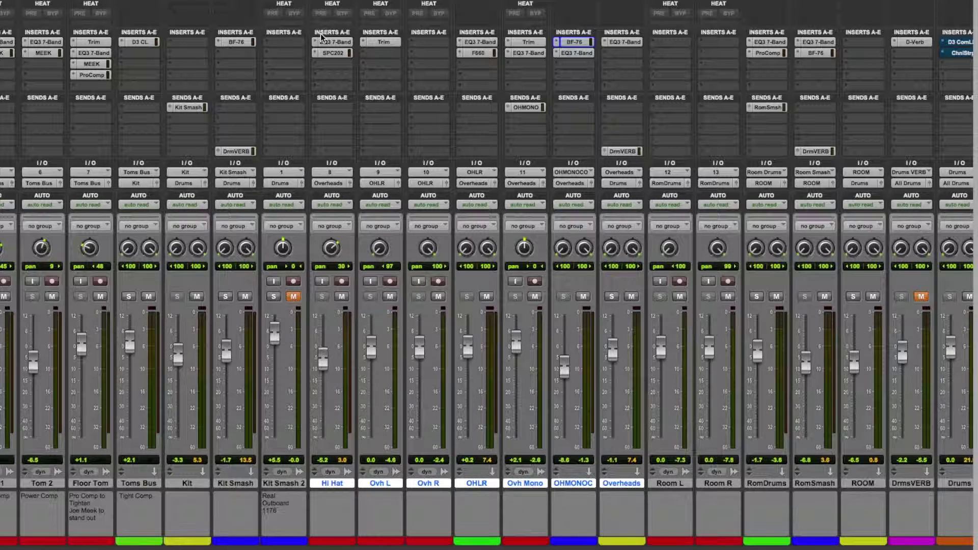
# - Open the SPC202 compressor on the Hi Hat track and move its window clear of the channel faders
pyautogui.click(332, 51)
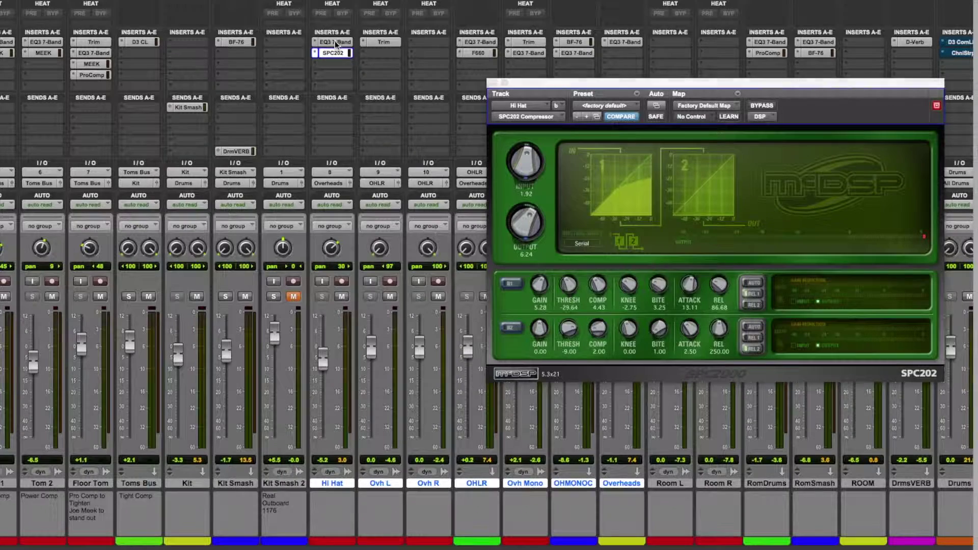
pyautogui.click(335, 41)
pyautogui.click(335, 53)
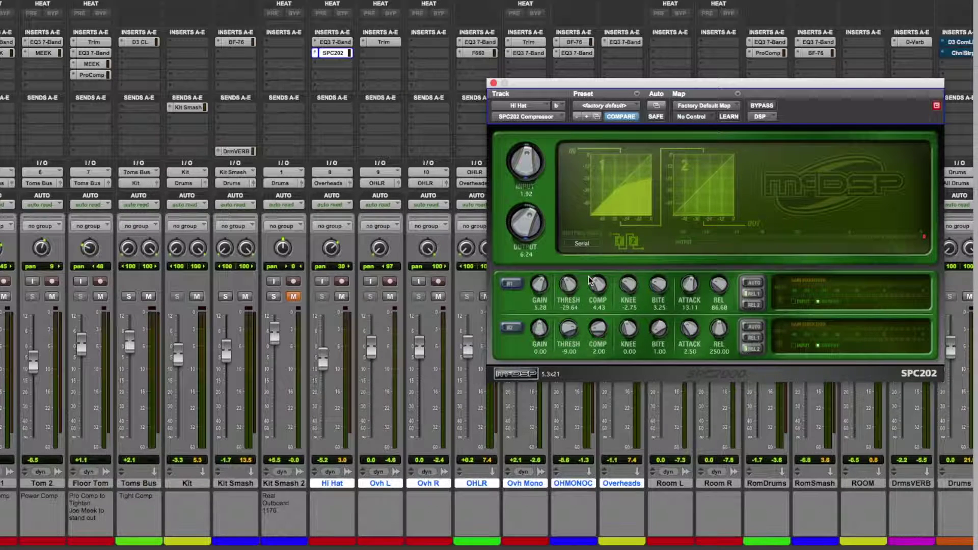
pyautogui.moveTo(546, 83); pyautogui.dragTo(446, 0)
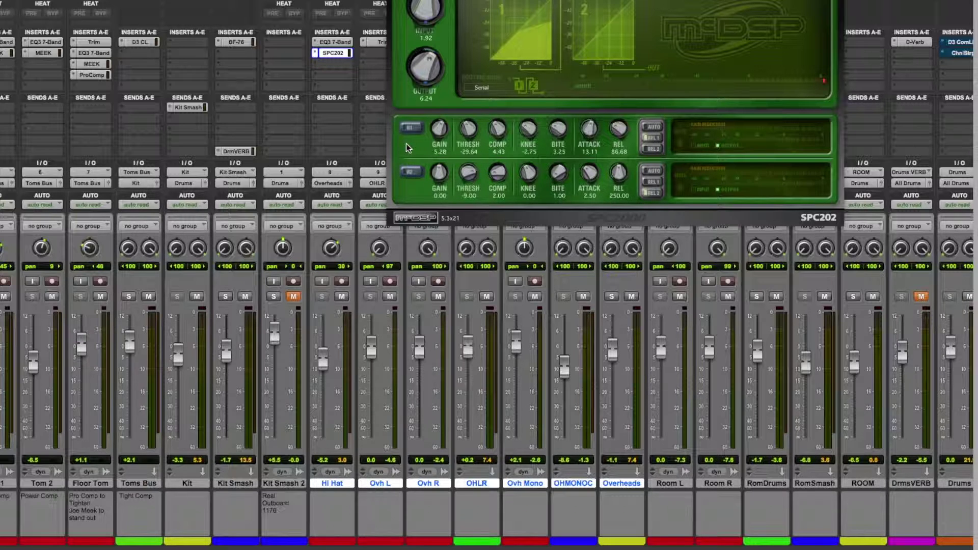
# - Play the session and repeatedly bypass and re-enable the Hi Hat's SPC202 to compare the sound, closing the plug-in when finished
pyautogui.press('space')
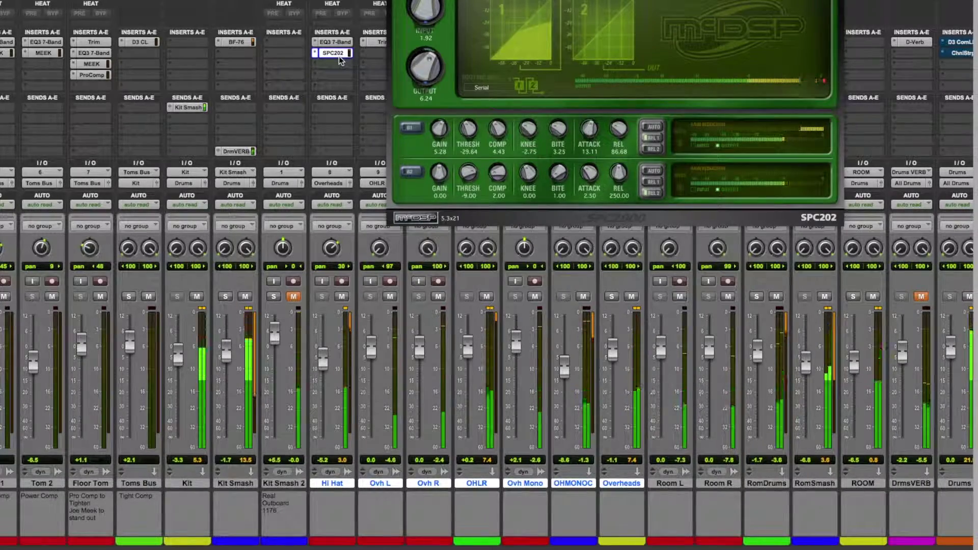
pyautogui.keyDown('super'); pyautogui.click(338, 56); pyautogui.keyUp('super')
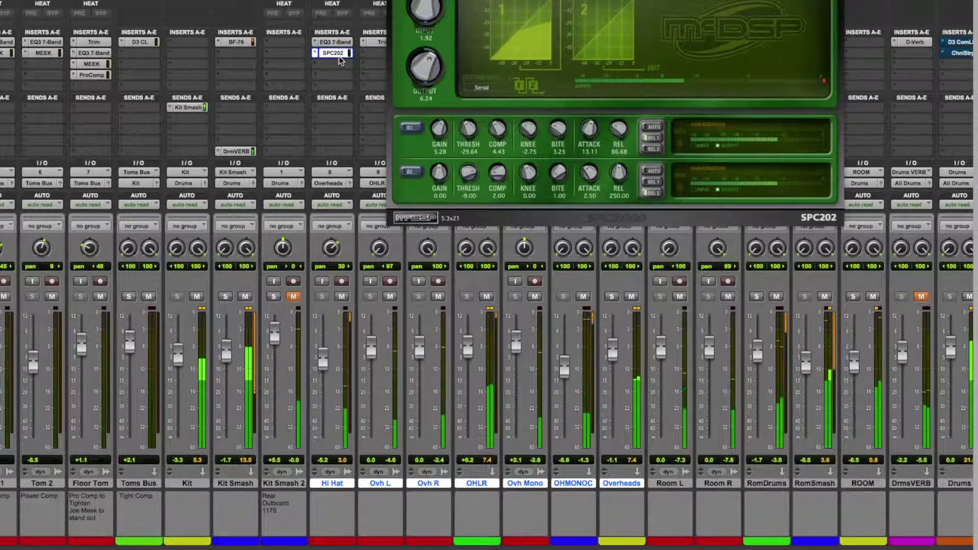
pyautogui.keyDown('super'); pyautogui.click(340, 56); pyautogui.keyUp('super')
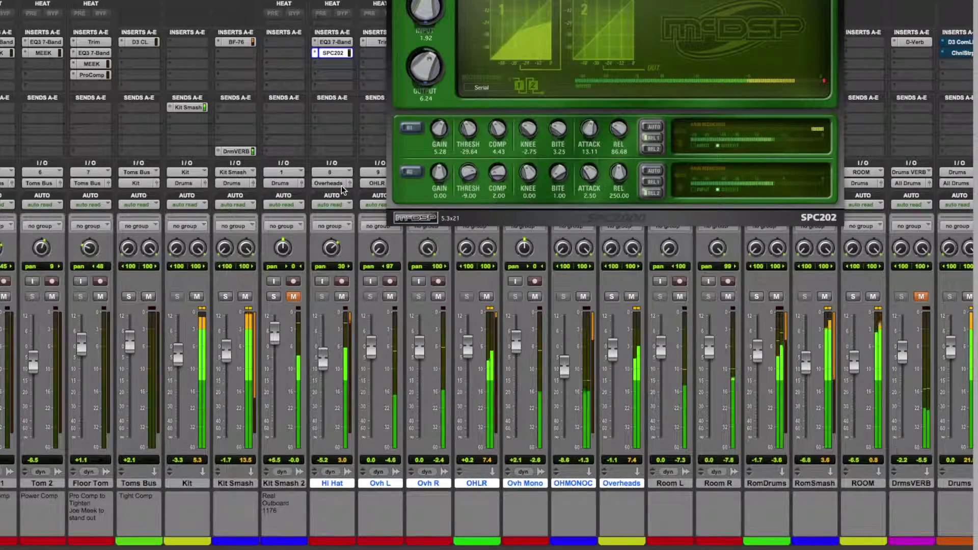
pyautogui.keyDown('super'); pyautogui.click(335, 55); pyautogui.keyUp('super')
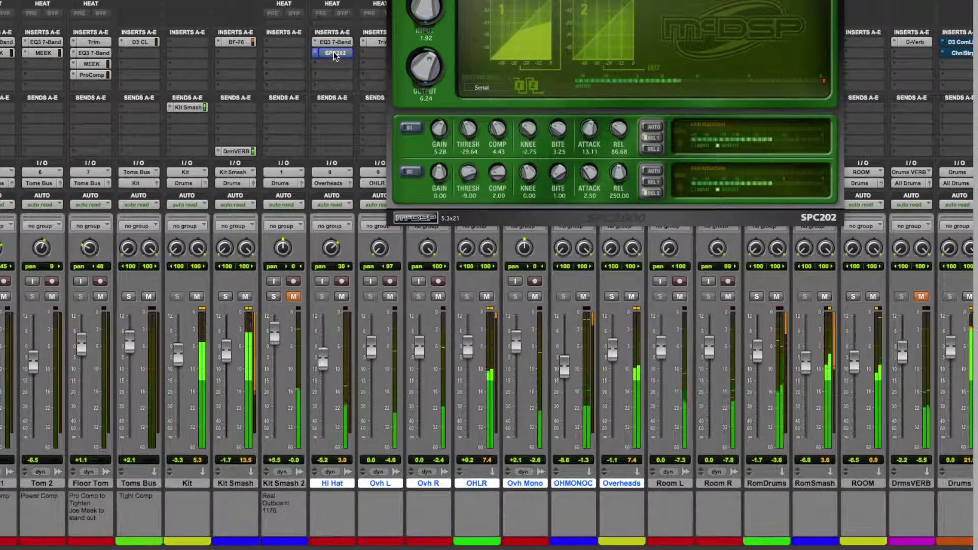
pyautogui.keyDown('super'); pyautogui.click(334, 55); pyautogui.keyUp('super')
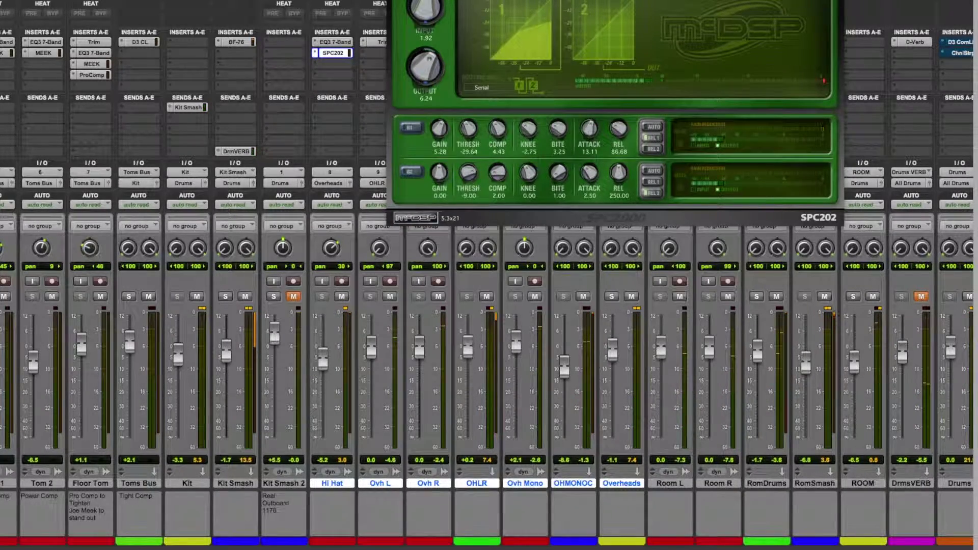
pyautogui.click(336, 53)
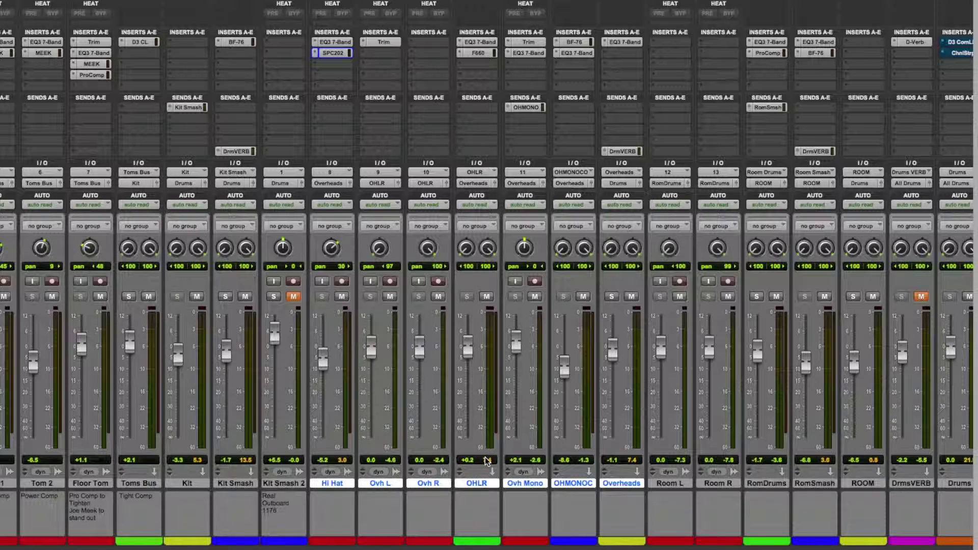
# - Inspect the EQ3 7-Band on the OHLR track, then open its Fairchild 660 with the full plug-in window in view
pyautogui.click(478, 43)
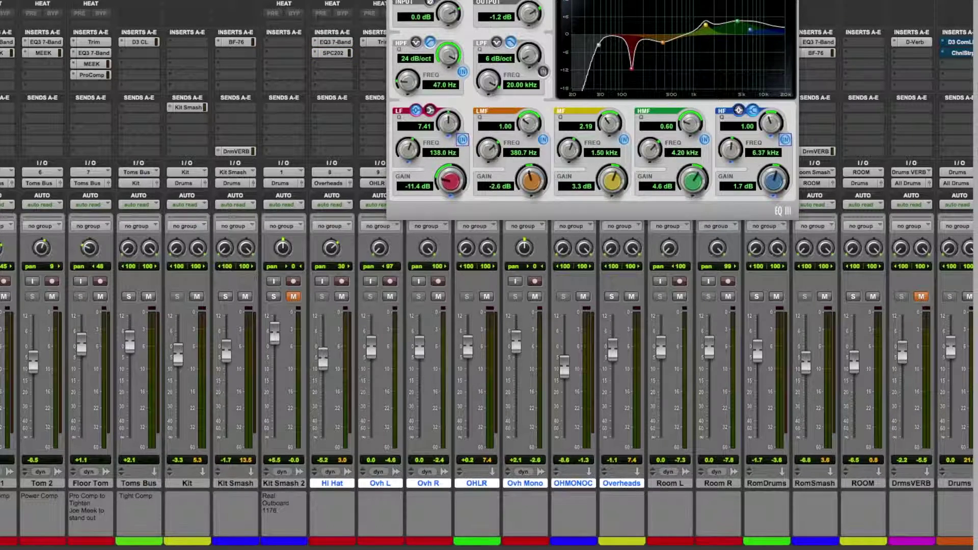
pyautogui.press('super+w')
pyautogui.click(479, 52)
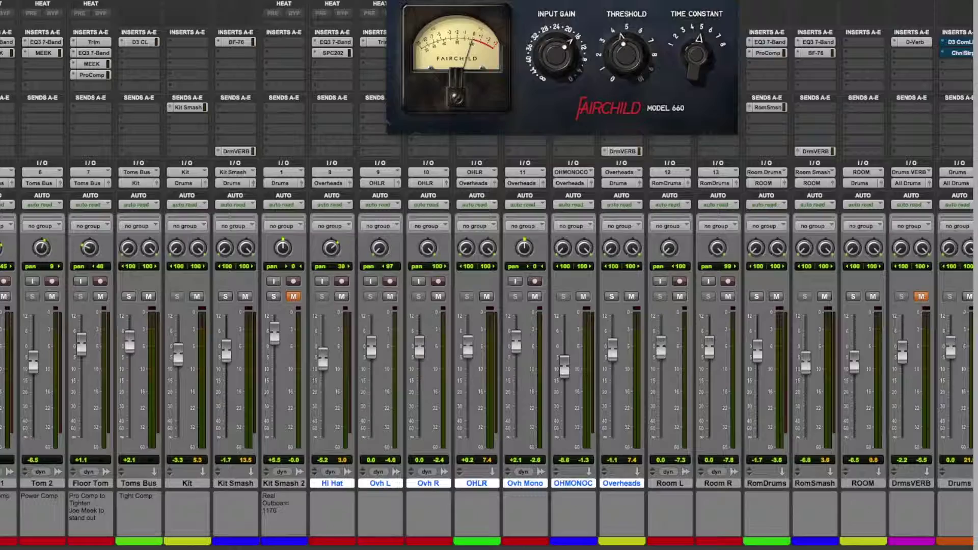
pyautogui.moveTo(450, 0); pyautogui.dragTo(426, 67)
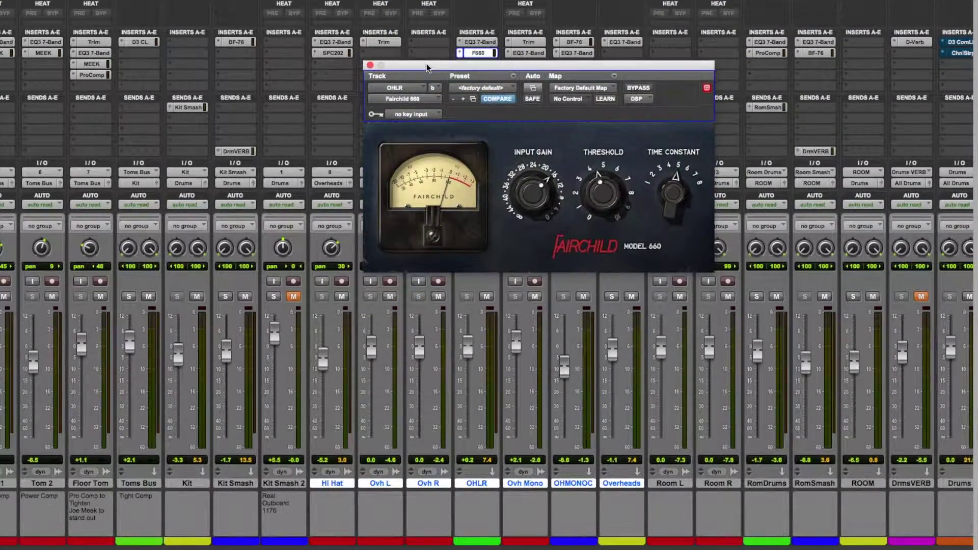
# - Compare the OHLR track with the Fairchild 660 bypassed and active during playback, then close the plug-in
pyautogui.click(643, 88)
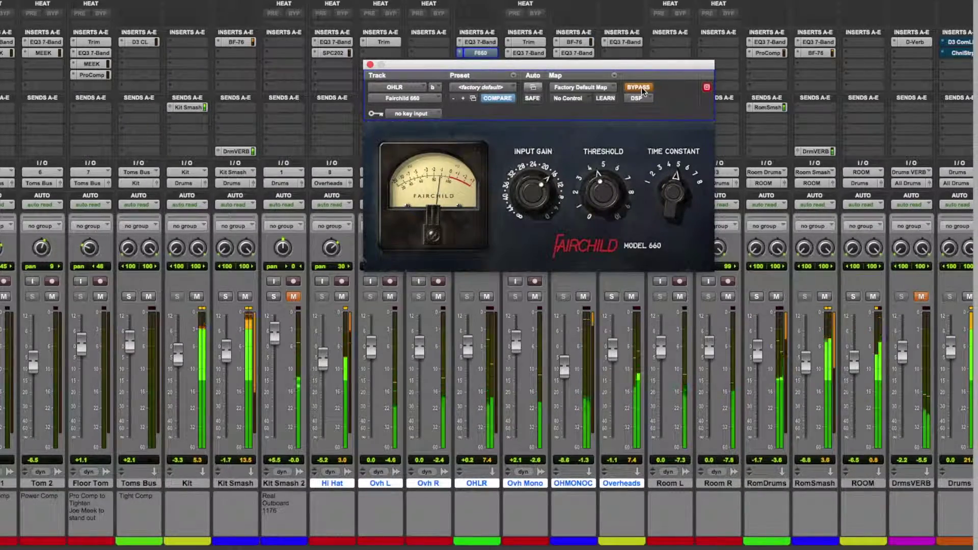
pyautogui.click(642, 90)
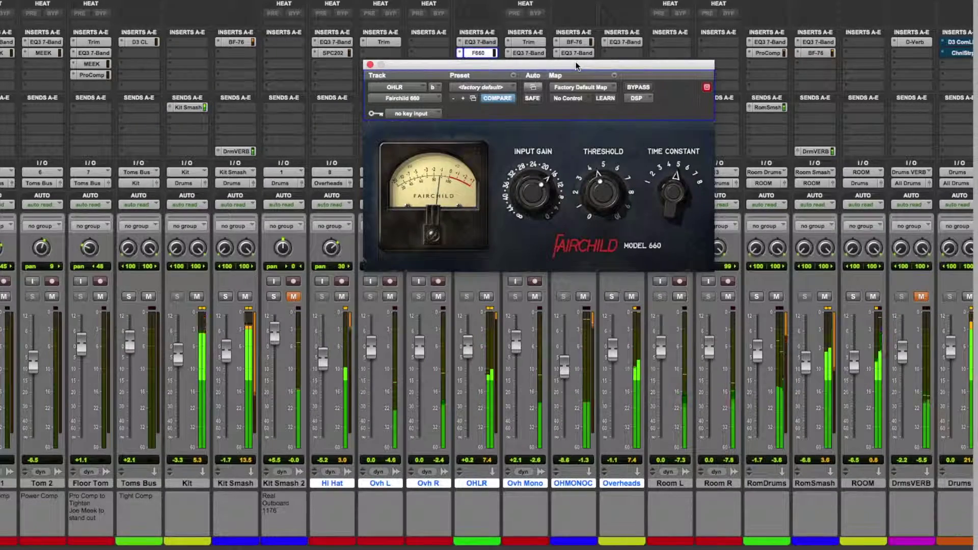
pyautogui.click(370, 65)
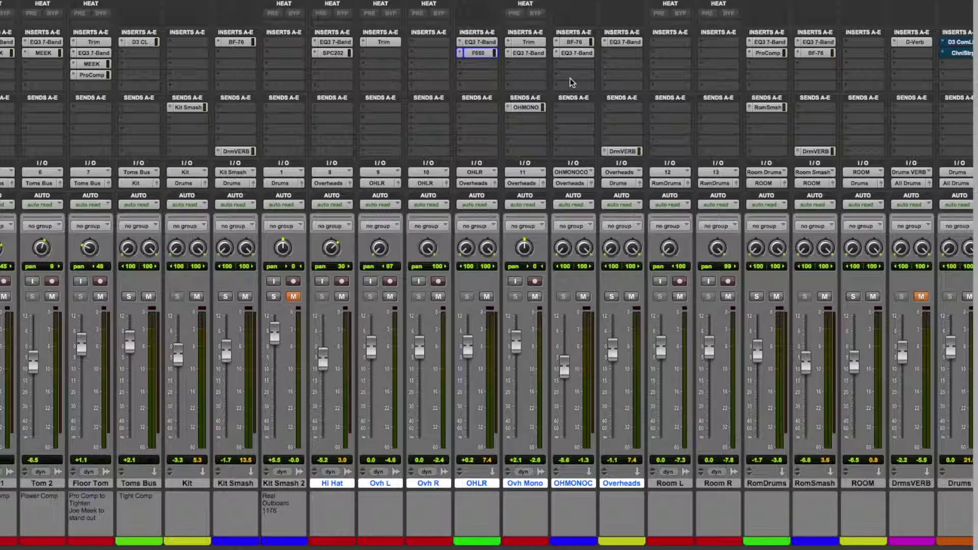
# - Show the BF-76 limiter on the OHMONOC track and set that track's volume to -3.8 dB during playback
pyautogui.click(573, 44)
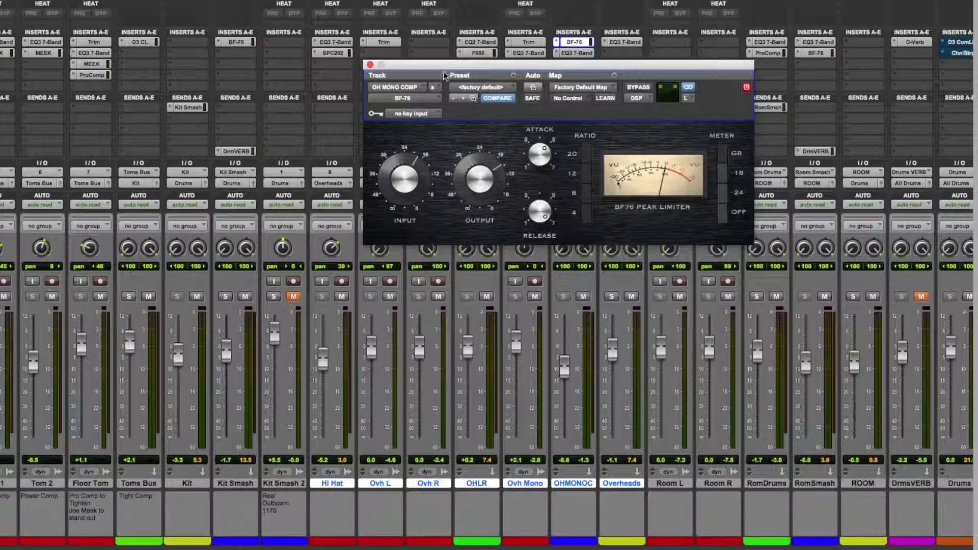
pyautogui.moveTo(433, 68); pyautogui.dragTo(149, 0)
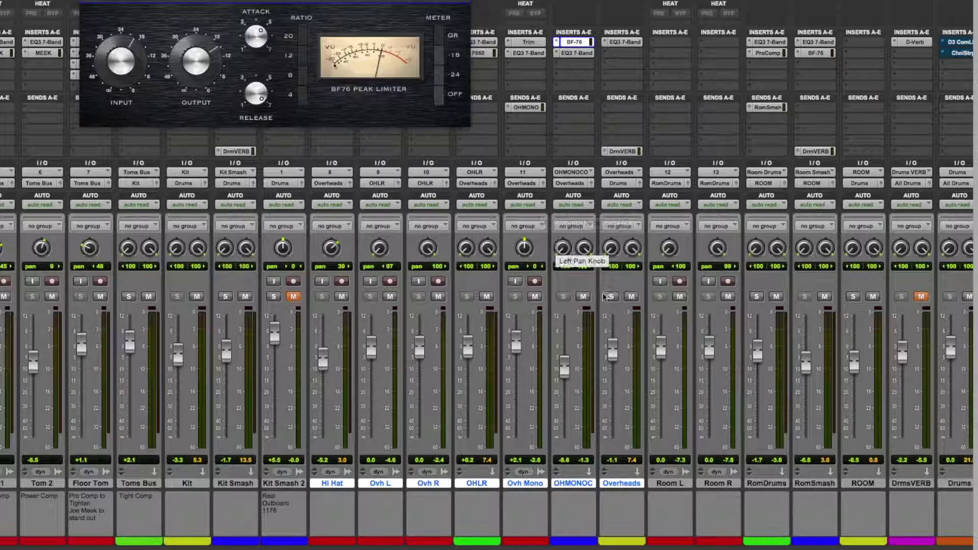
pyautogui.press('space')
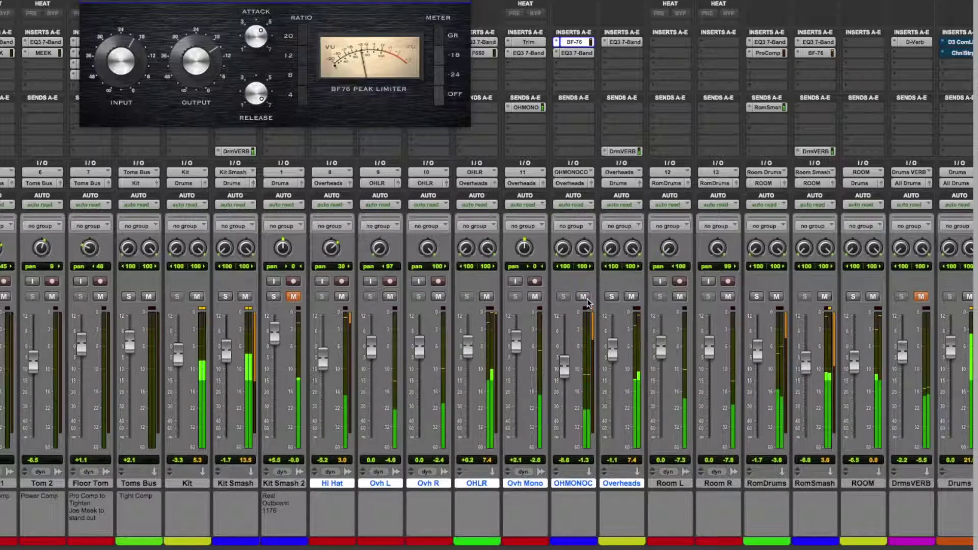
pyautogui.moveTo(563, 364); pyautogui.dragTo(564, 435)
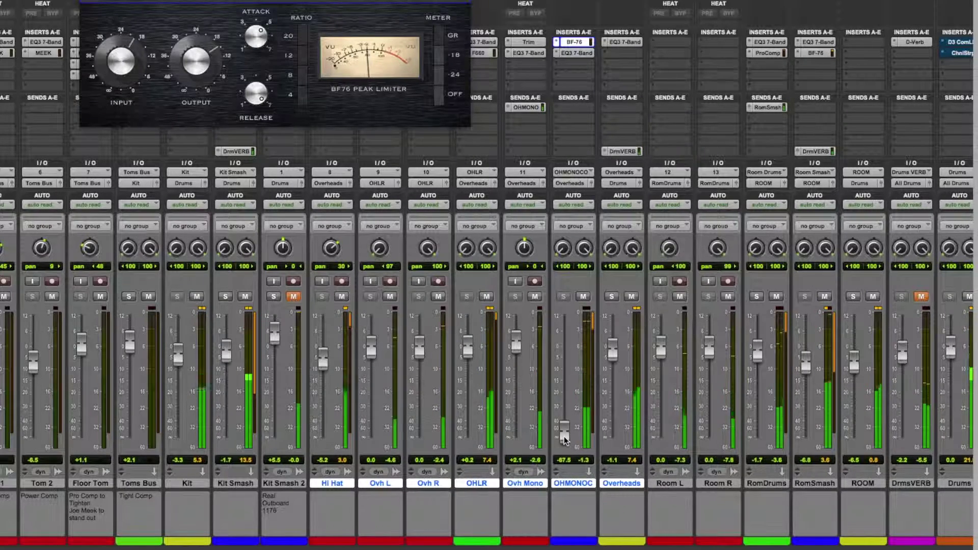
pyautogui.moveTo(564, 391); pyautogui.dragTo(564, 362)
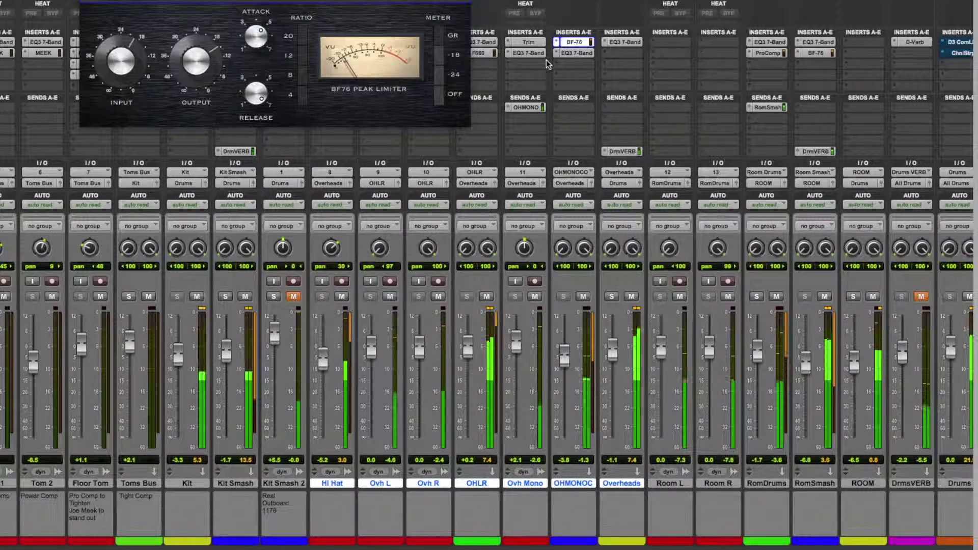
# - Mute and unmute OHMONOC to compare the mix with and without it, then put away the BF-76 window
pyautogui.click(583, 296)
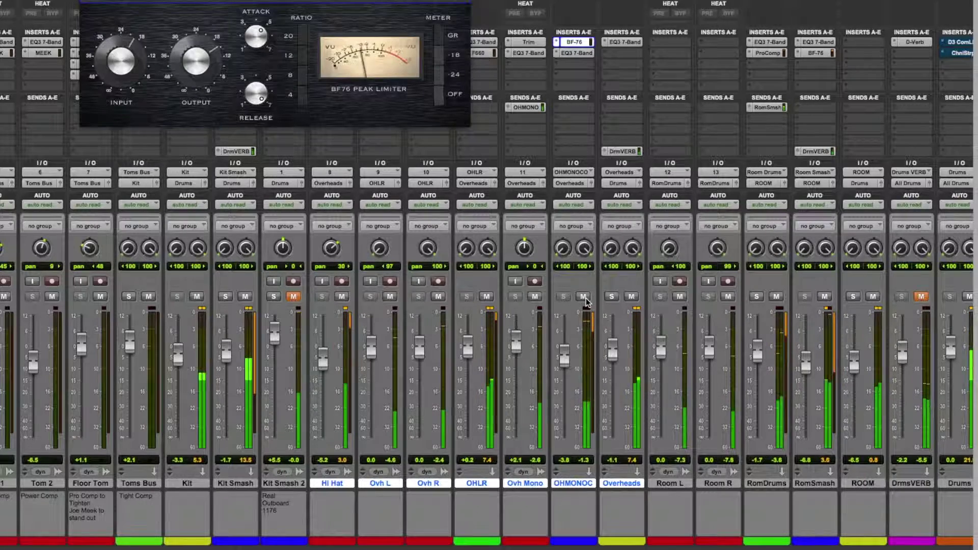
pyautogui.click(583, 297)
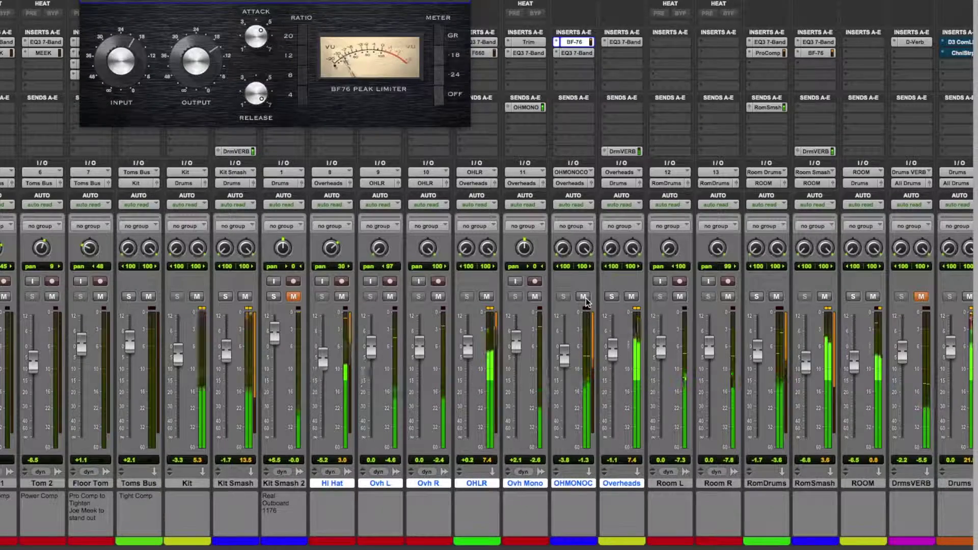
pyautogui.moveTo(199, 0); pyautogui.dragTo(286, 46)
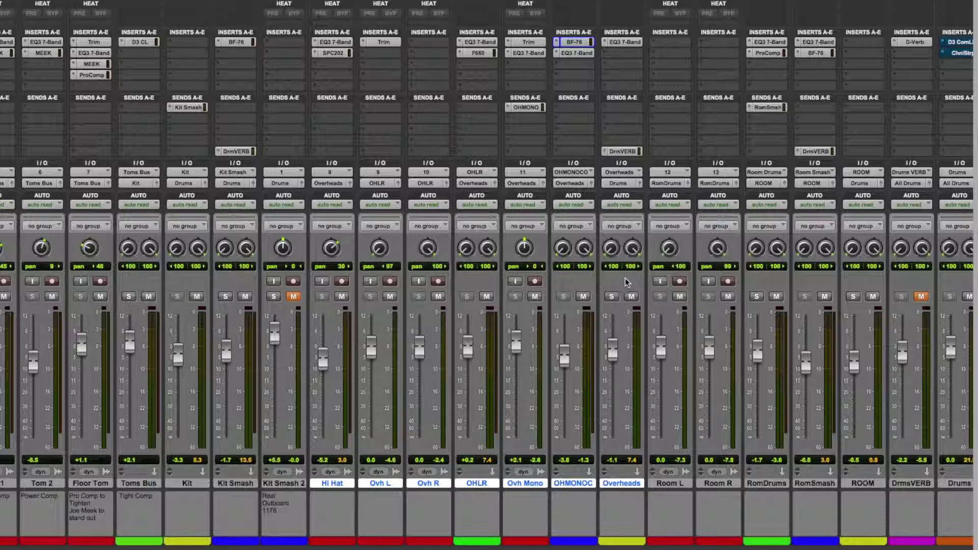
# - Play the session and mute and unmute the Overheads bus to hear its contribution to the drums
pyautogui.press('space')
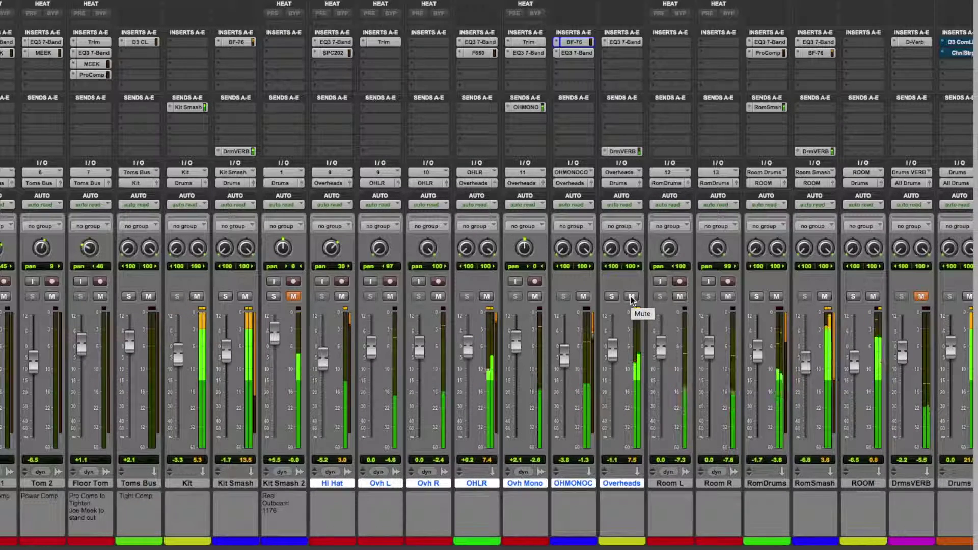
pyautogui.click(630, 297)
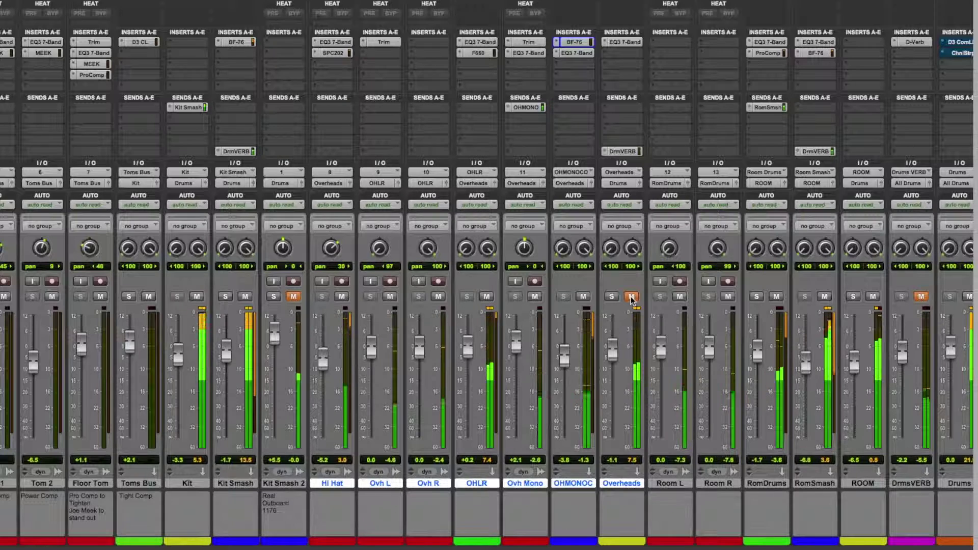
pyautogui.click(631, 297)
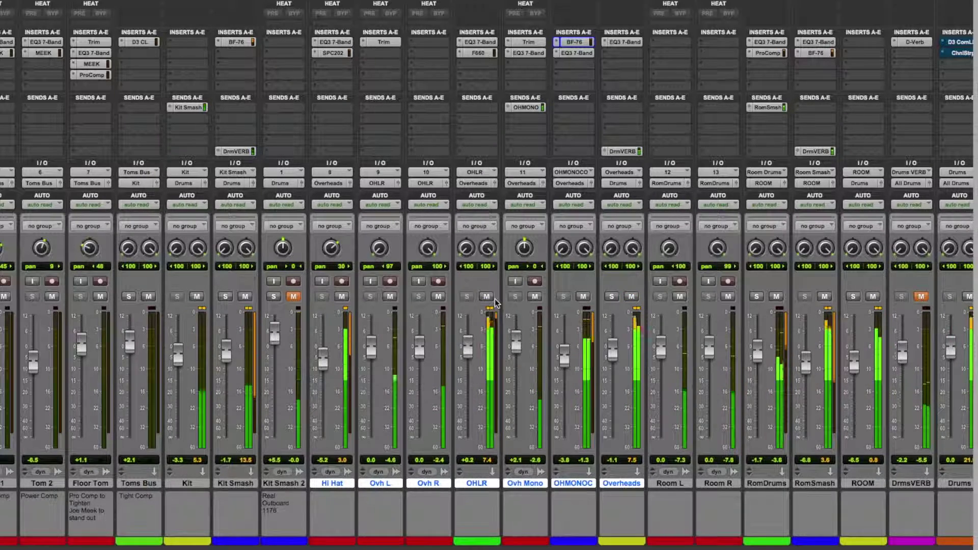
# - Mute the OHMONOC, Ovh Mono and Hi Hat tracks so only OHLR feeds the Overheads bus
pyautogui.click(583, 296)
pyautogui.click(532, 297)
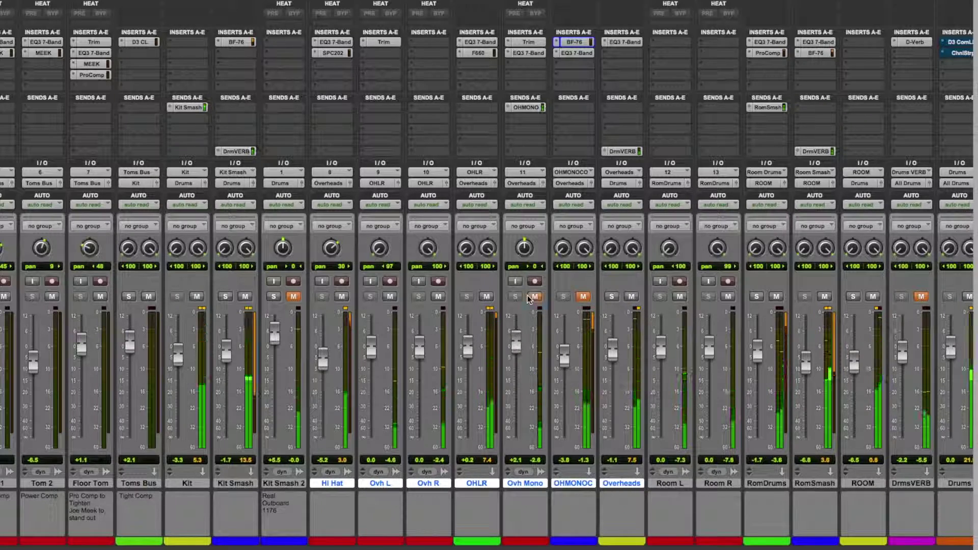
pyautogui.click(342, 297)
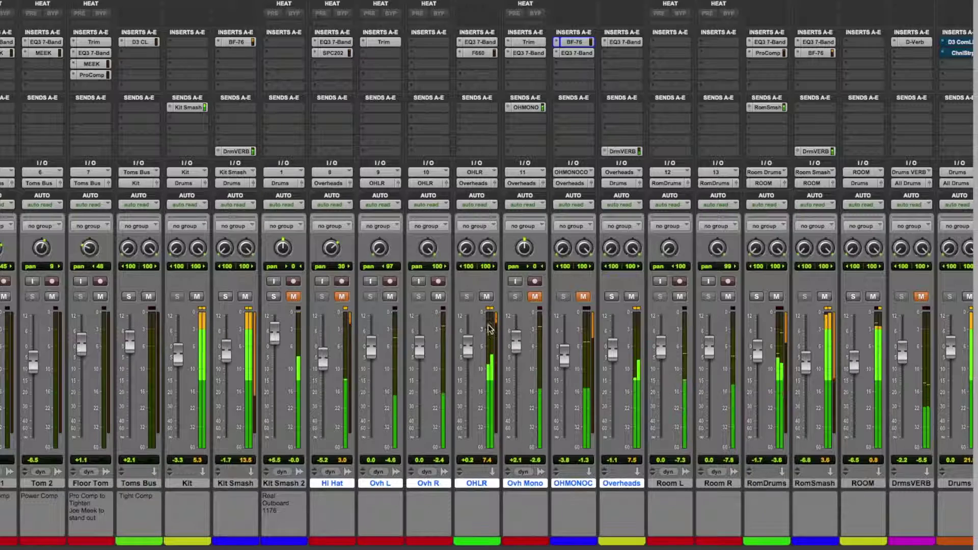
# - Mute OHLR and Hi Hat and unmute Ovh Mono to hear the mono overhead on its own
pyautogui.click(486, 297)
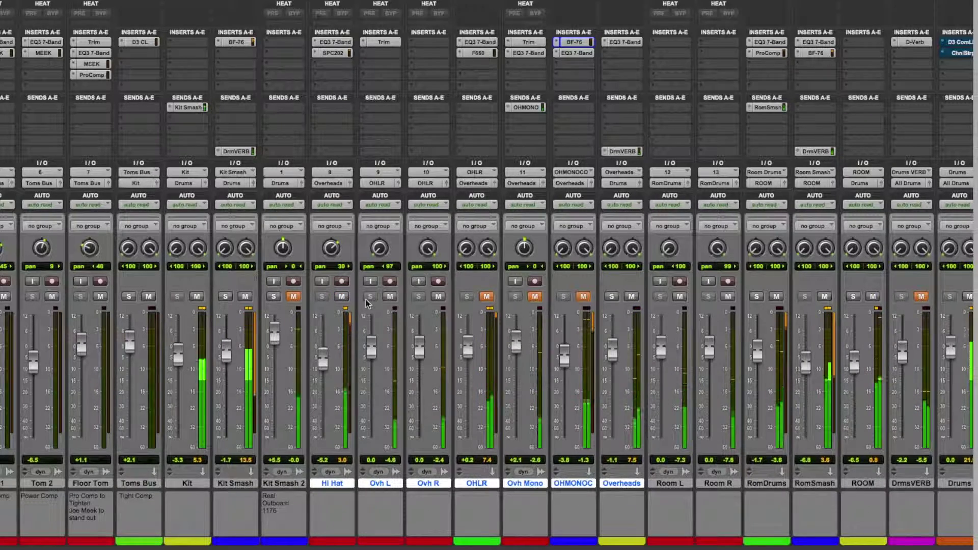
pyautogui.click(537, 297)
pyautogui.click(340, 297)
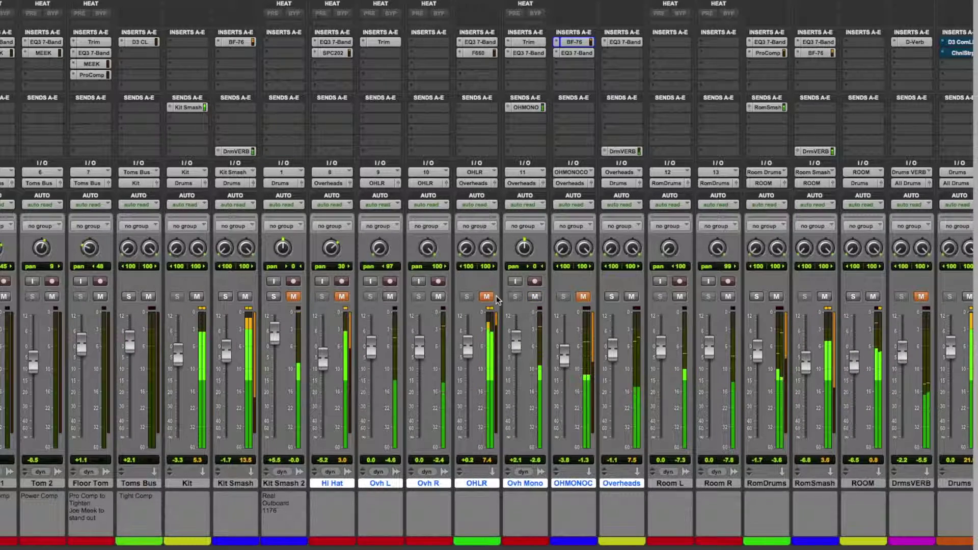
# - Switch the OHMONOC mute off, on and off again to compare the mono overhead with and without its compressed copy
pyautogui.click(579, 297)
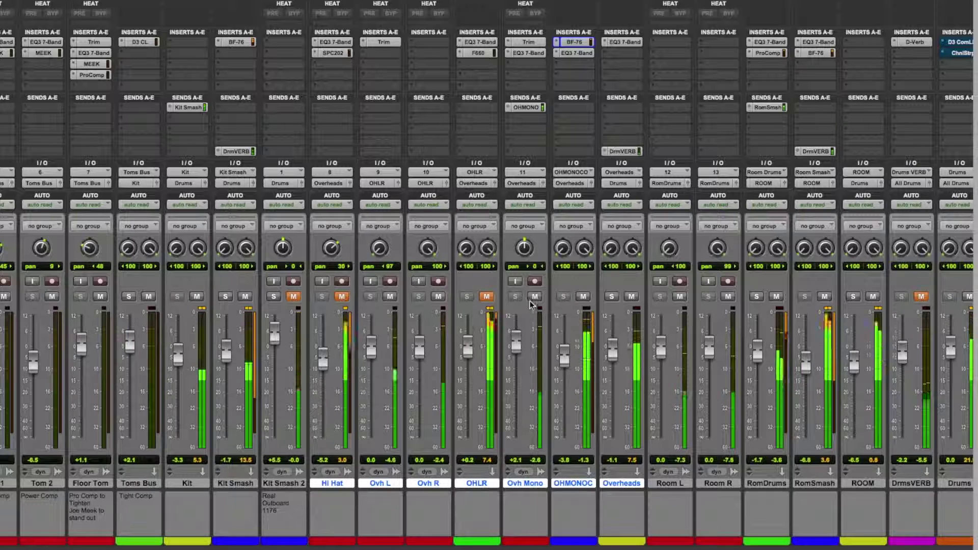
pyautogui.click(583, 297)
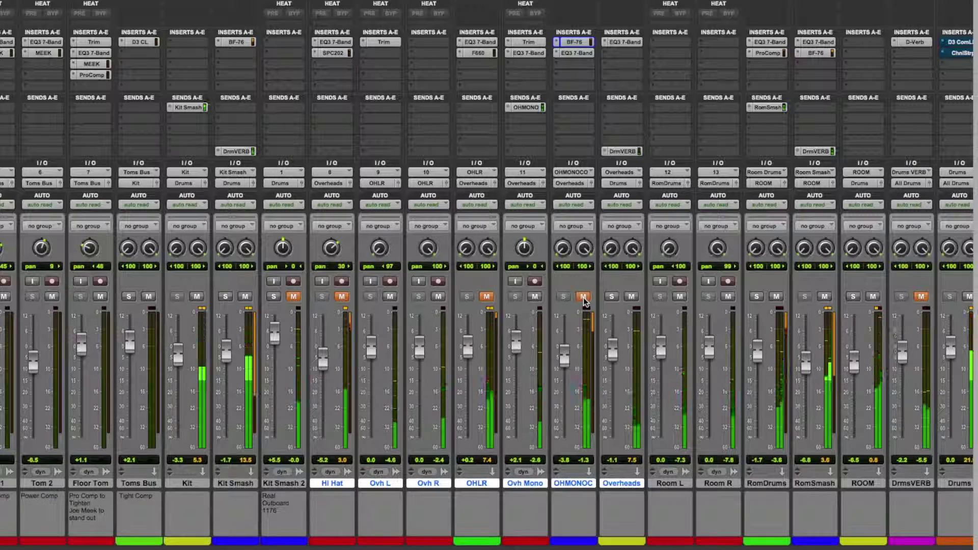
pyautogui.click(583, 297)
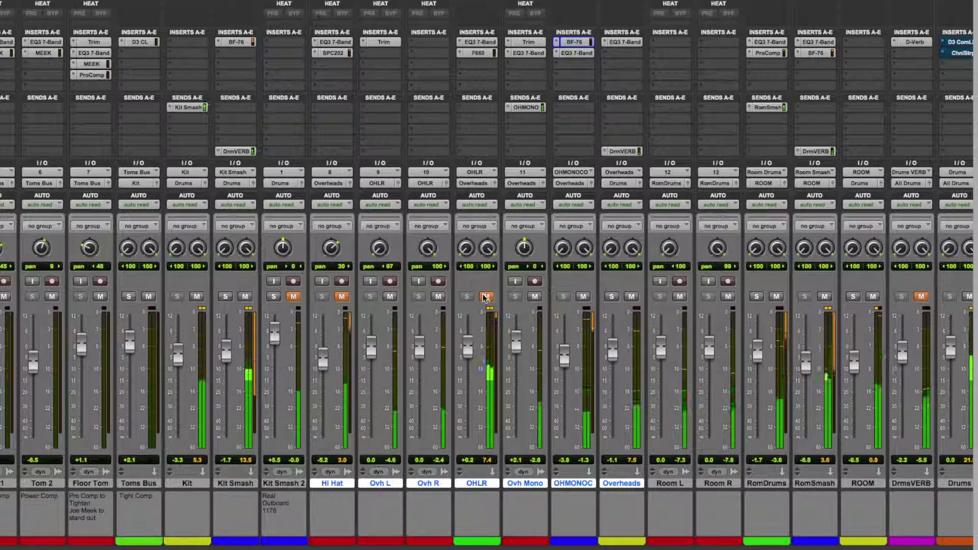